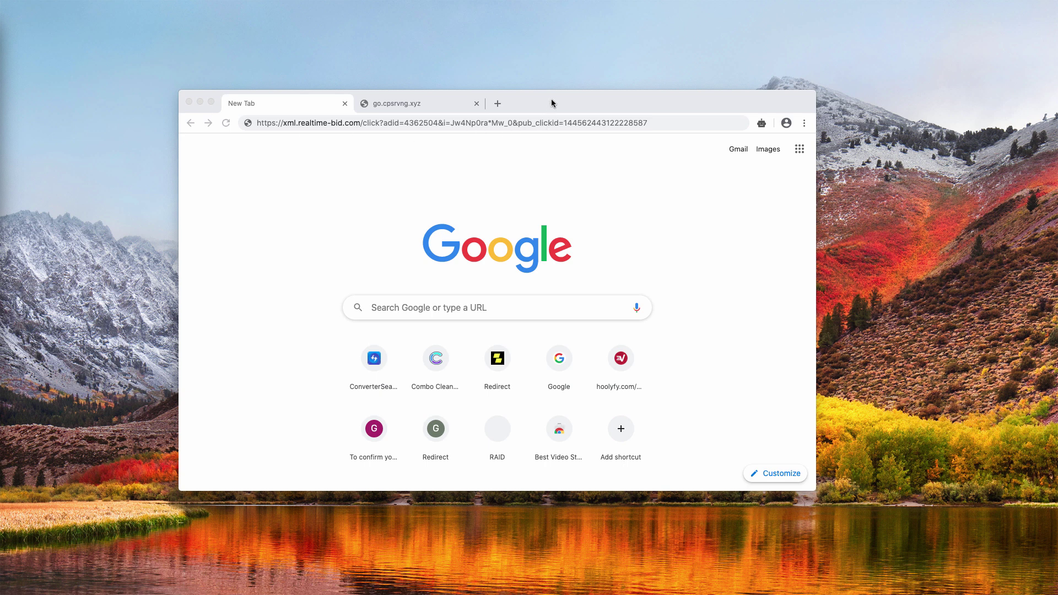
# - Close the go.cpsrvng.xyz tab showing HTTP ERROR 400, leaving only the realtime-bid.com New Tab
pyautogui.moveTo(553, 102); pyautogui.dragTo(553, 110)
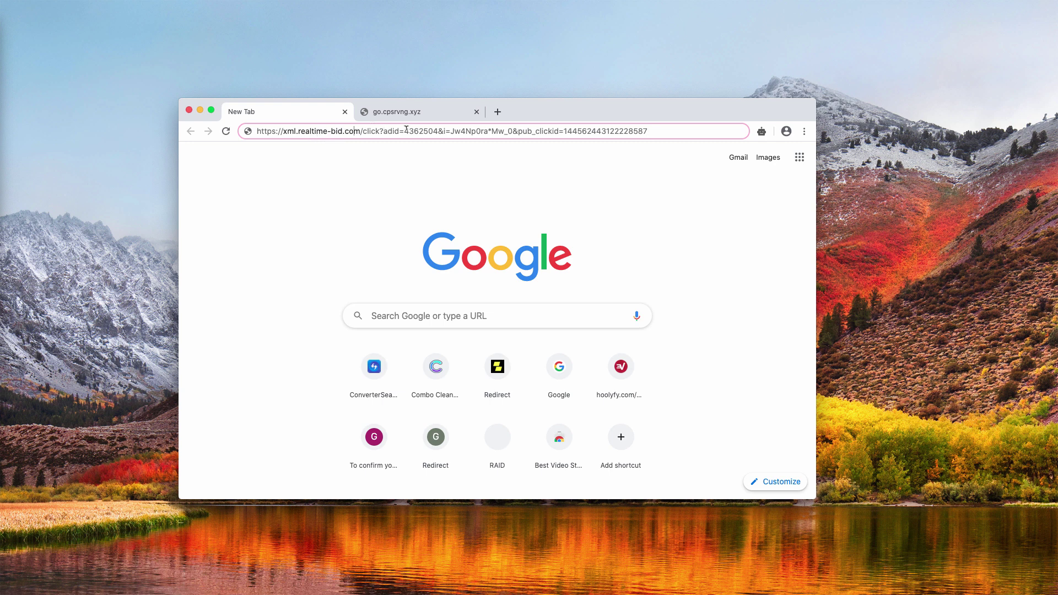
pyautogui.moveTo(536, 107); pyautogui.dragTo(537, 111)
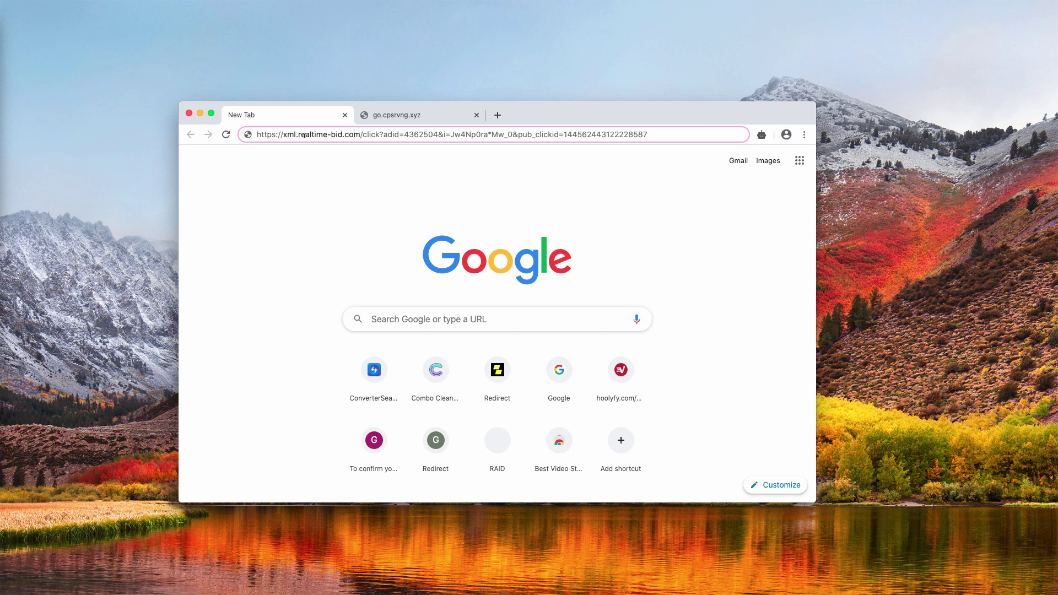
pyautogui.moveTo(299, 134); pyautogui.dragTo(358, 134)
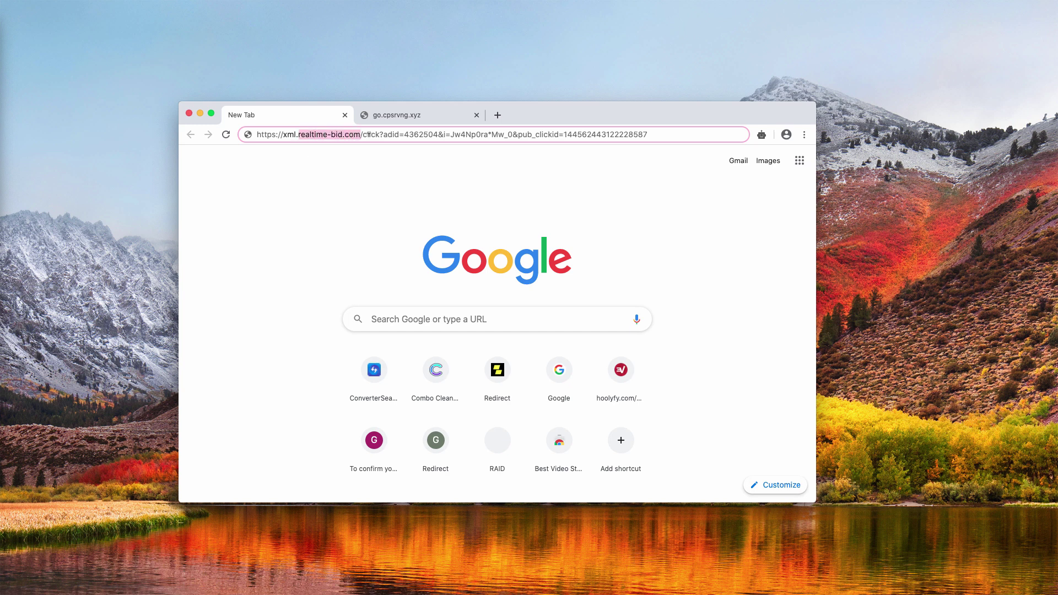
pyautogui.click(375, 135)
pyautogui.moveTo(544, 110); pyautogui.dragTo(543, 119)
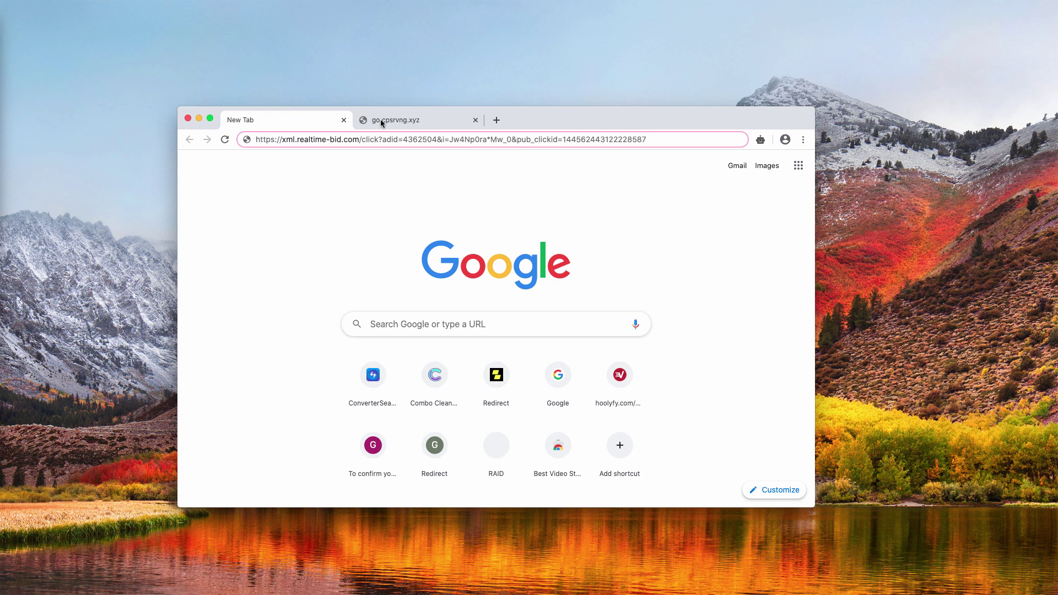
pyautogui.click(420, 120)
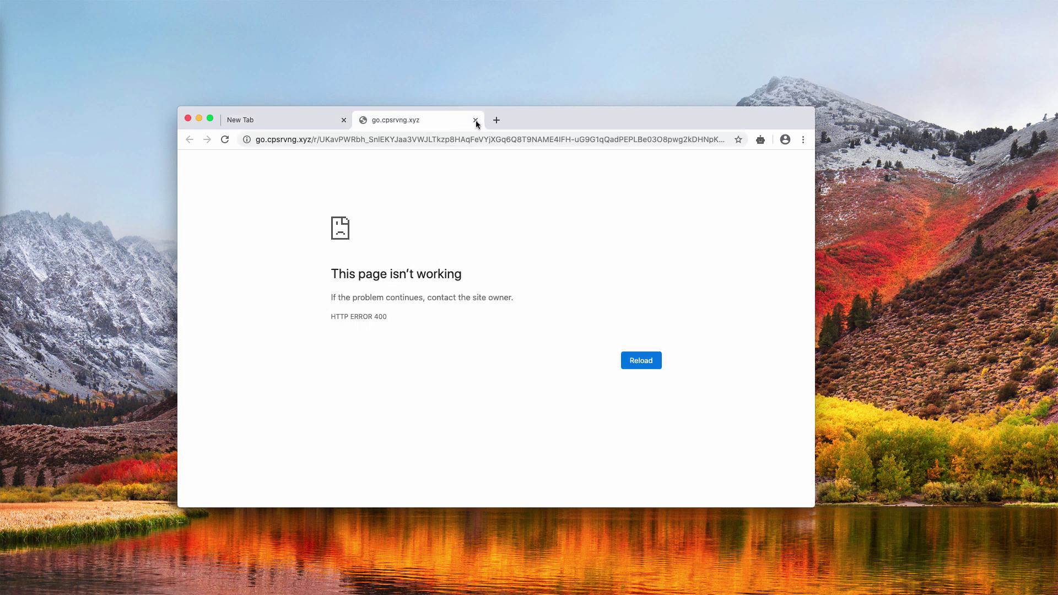
pyautogui.click(475, 120)
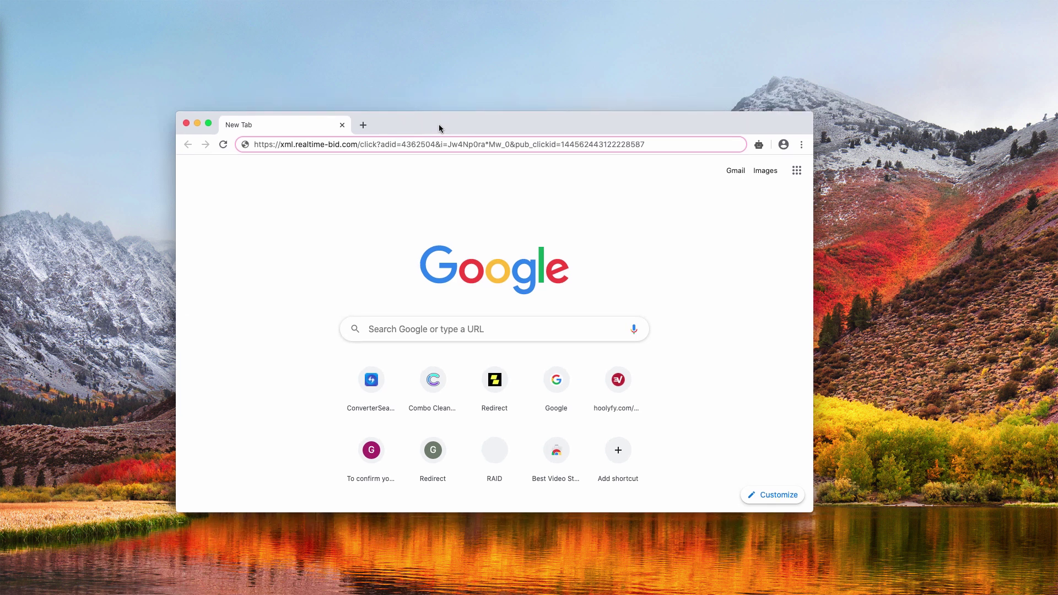
pyautogui.moveTo(440, 124); pyautogui.dragTo(443, 137)
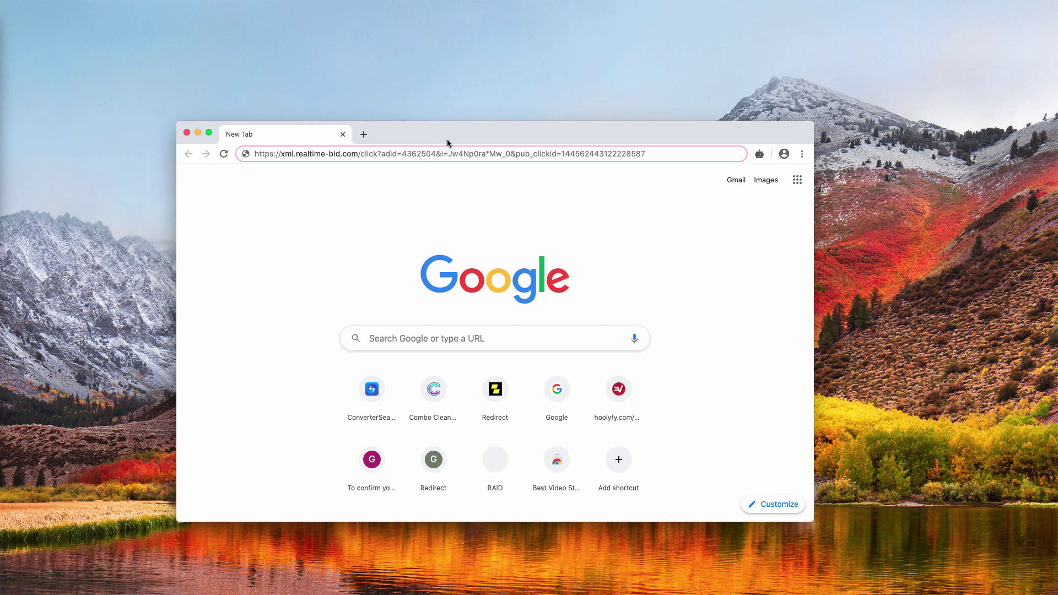
pyautogui.moveTo(447, 139); pyautogui.dragTo(451, 136)
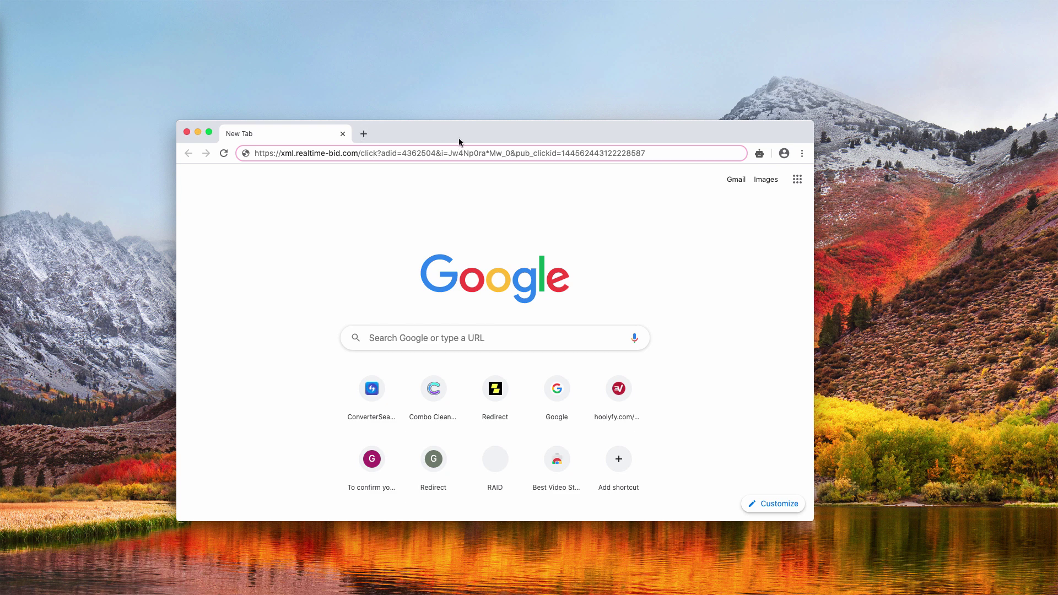
pyautogui.moveTo(459, 138); pyautogui.dragTo(461, 135)
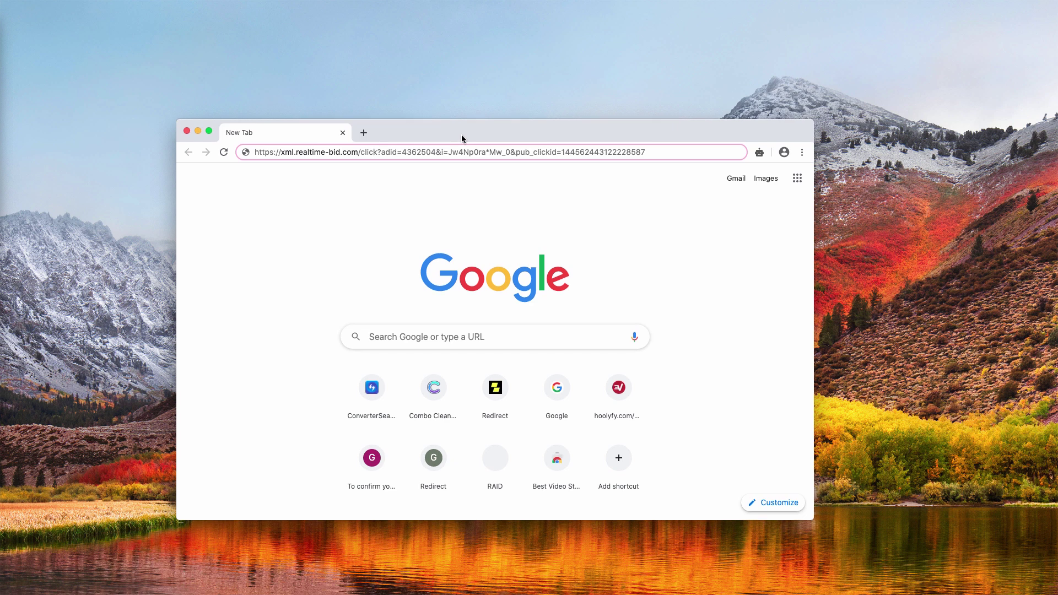
pyautogui.moveTo(447, 134); pyautogui.dragTo(447, 135)
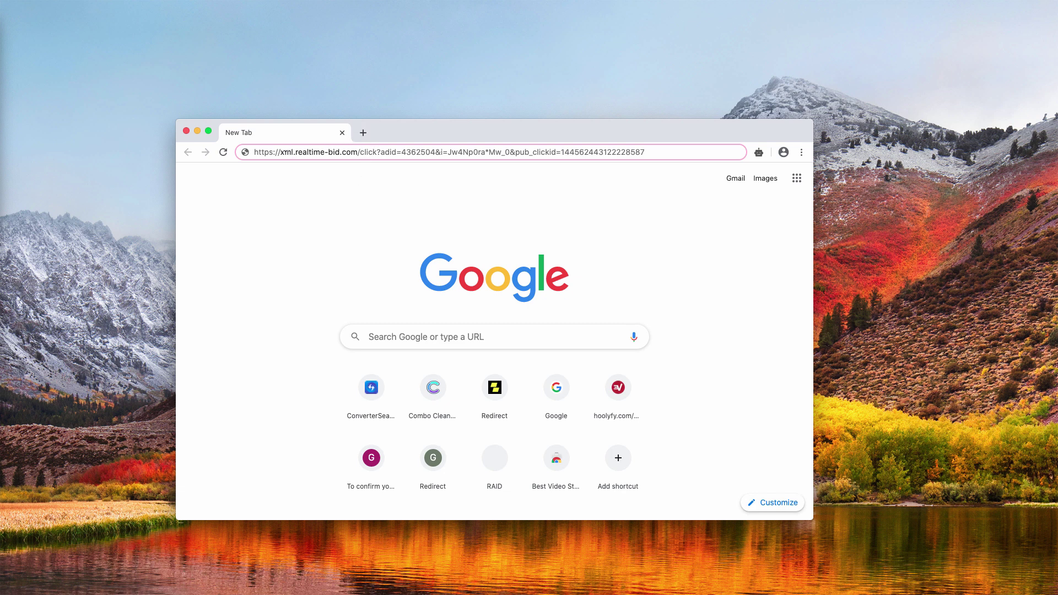
pyautogui.moveTo(297, 152); pyautogui.dragTo(357, 152)
pyautogui.click(357, 152)
pyautogui.moveTo(357, 152); pyautogui.dragTo(288, 152)
pyautogui.click(308, 152)
pyautogui.moveTo(417, 138); pyautogui.dragTo(416, 139)
pyautogui.moveTo(463, 123); pyautogui.dragTo(457, 132)
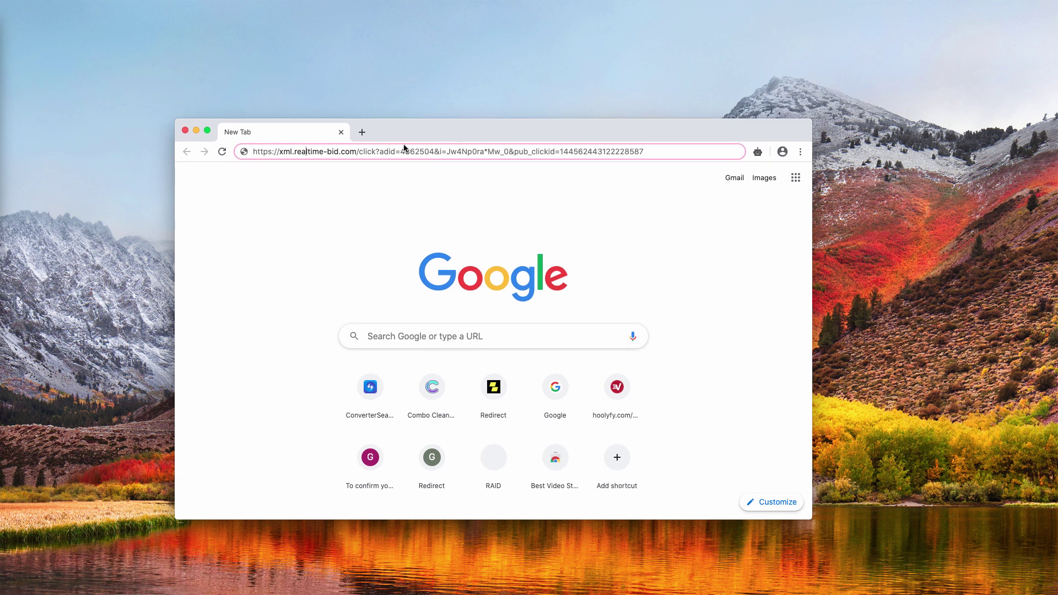
pyautogui.moveTo(294, 151); pyautogui.dragTo(357, 151)
pyautogui.click(382, 151)
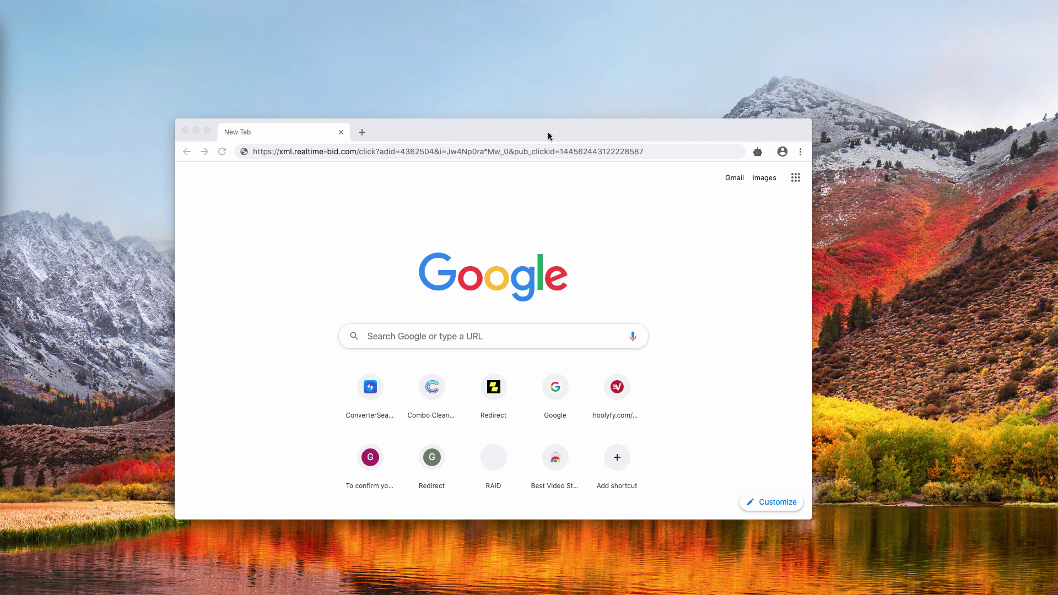
pyautogui.click(409, 144)
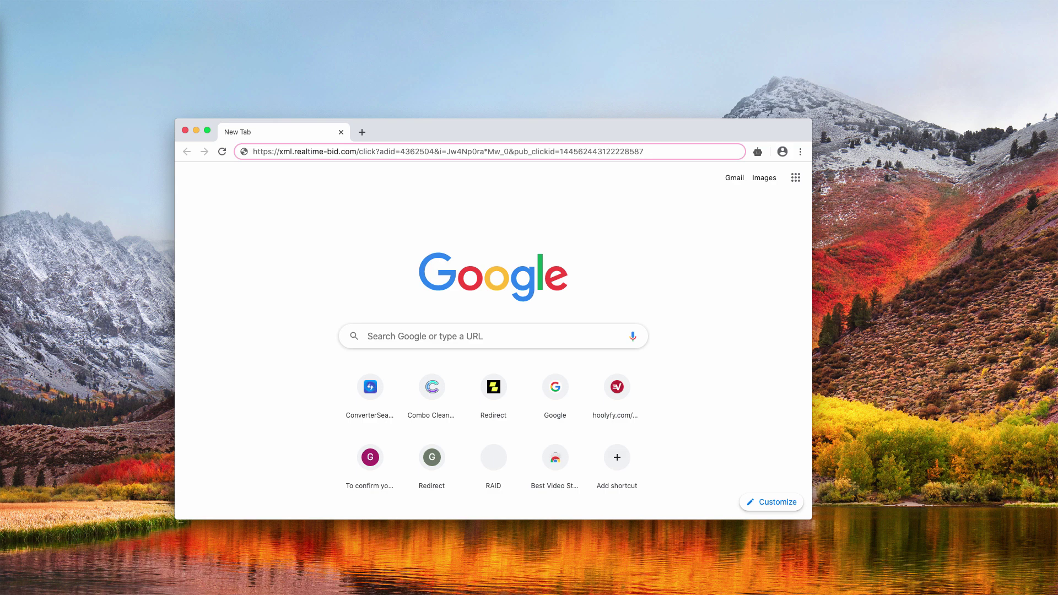
pyautogui.click(50, 209)
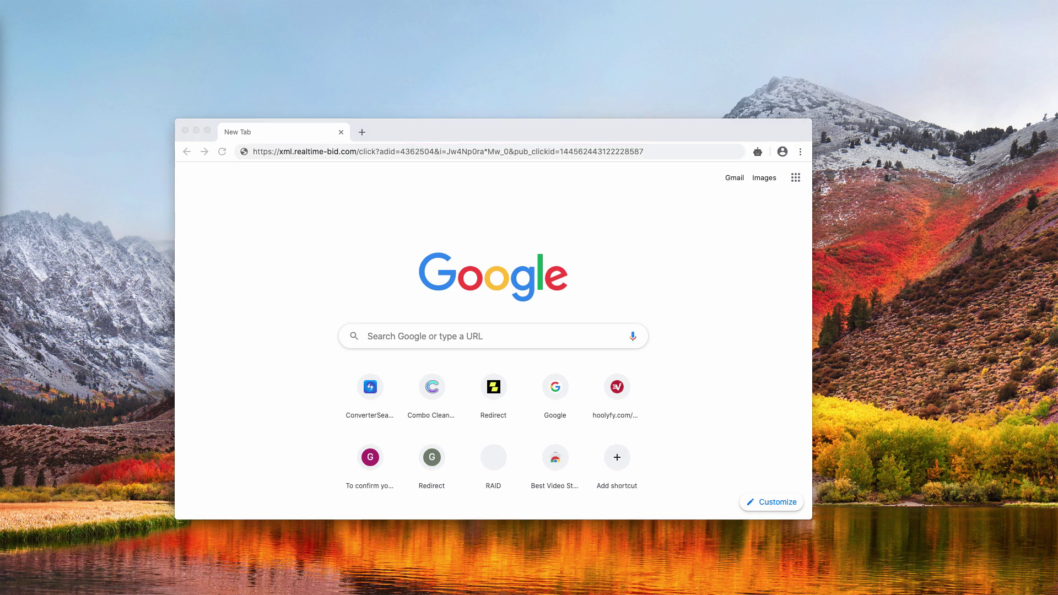
pyautogui.press('super+n')
pyautogui.moveTo(625, 122); pyautogui.dragTo(432, 134)
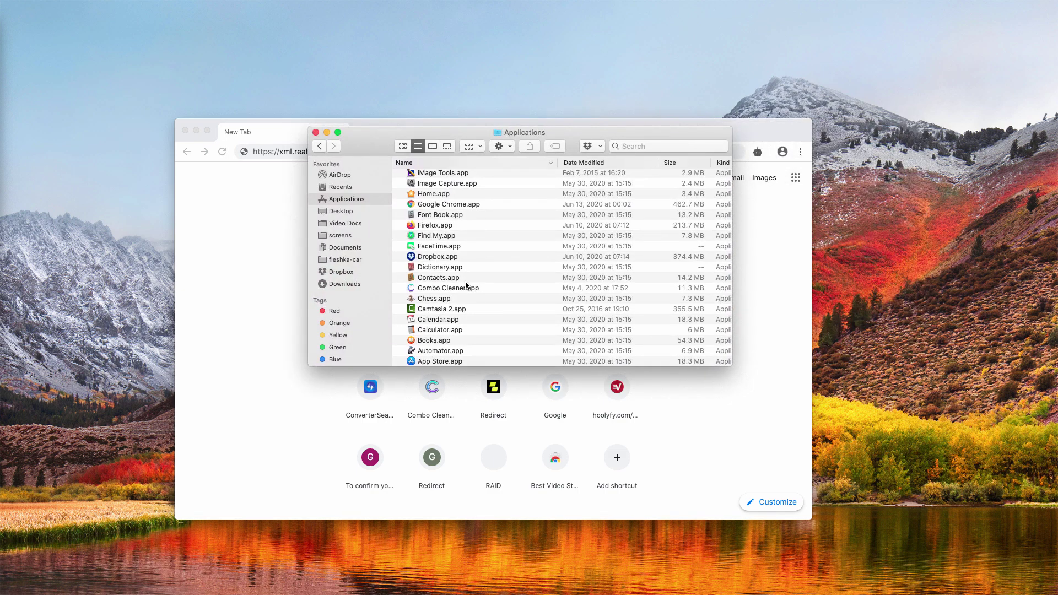
pyautogui.scroll(5, 465, 284)
pyautogui.scroll(-5, 466, 285)
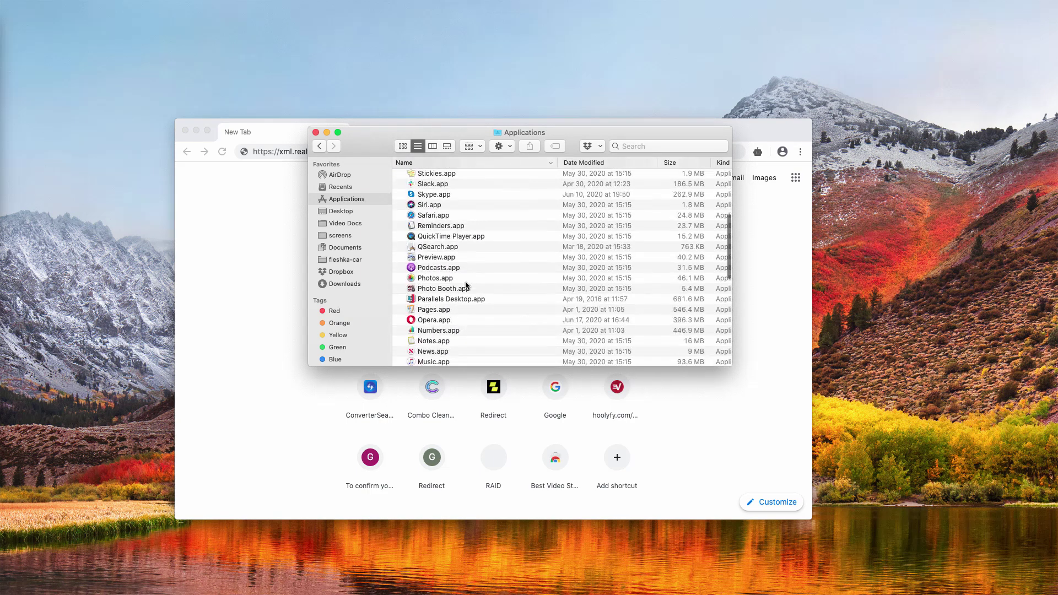
pyautogui.scroll(10, 467, 318)
pyautogui.scroll(5, 467, 319)
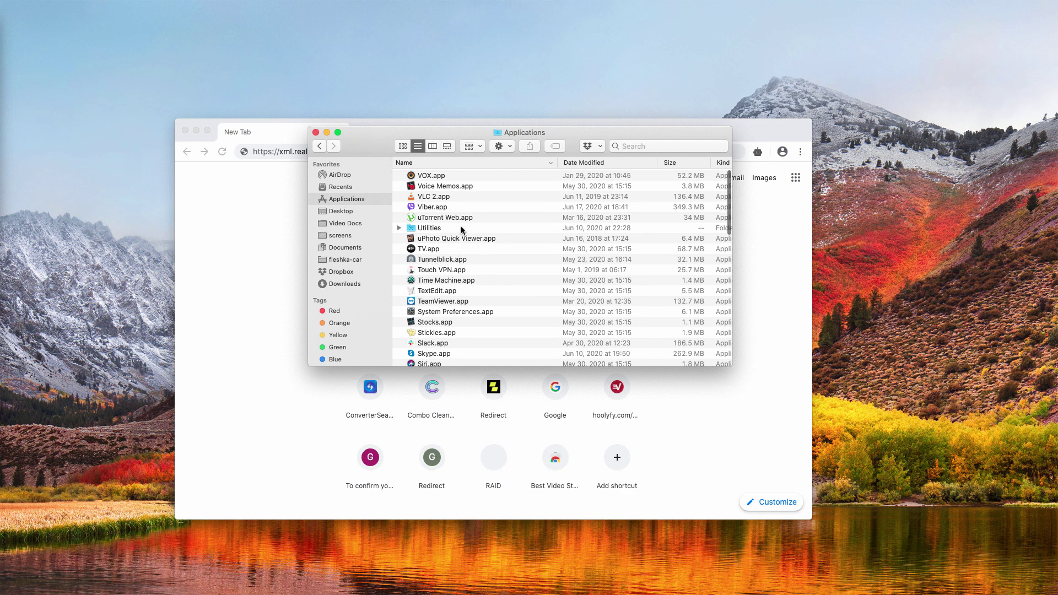
pyautogui.scroll(-2, 439, 281)
pyautogui.scroll(-10, 440, 282)
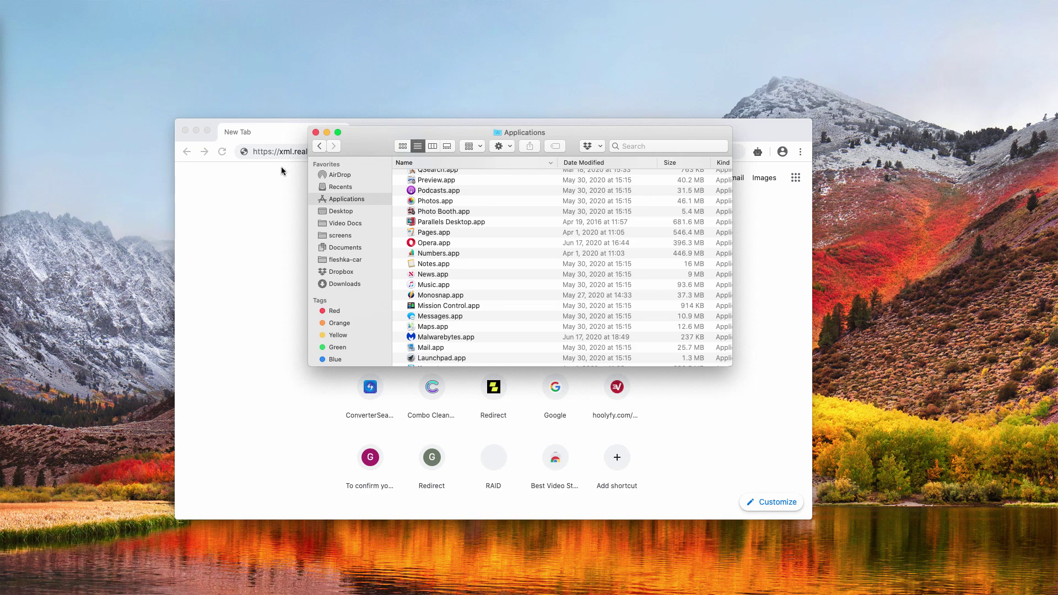
pyautogui.scroll(-3, 451, 240)
pyautogui.scroll(-6, 451, 239)
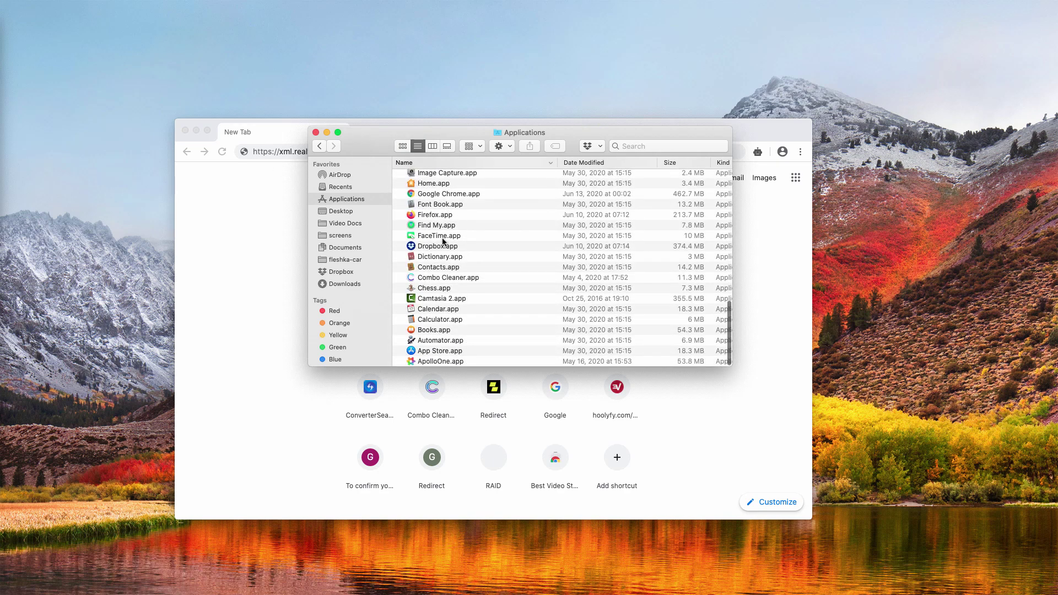
pyautogui.scroll(-3, 443, 241)
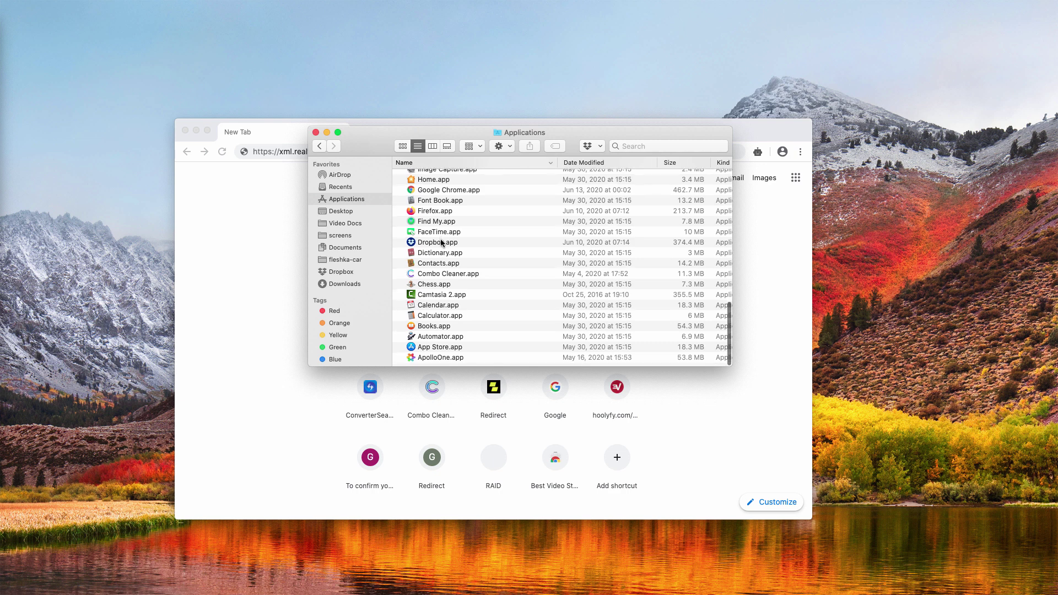
# - Close the Applications Finder window and load combocleaner.com in a new tab, closing the empty tab
pyautogui.click(315, 132)
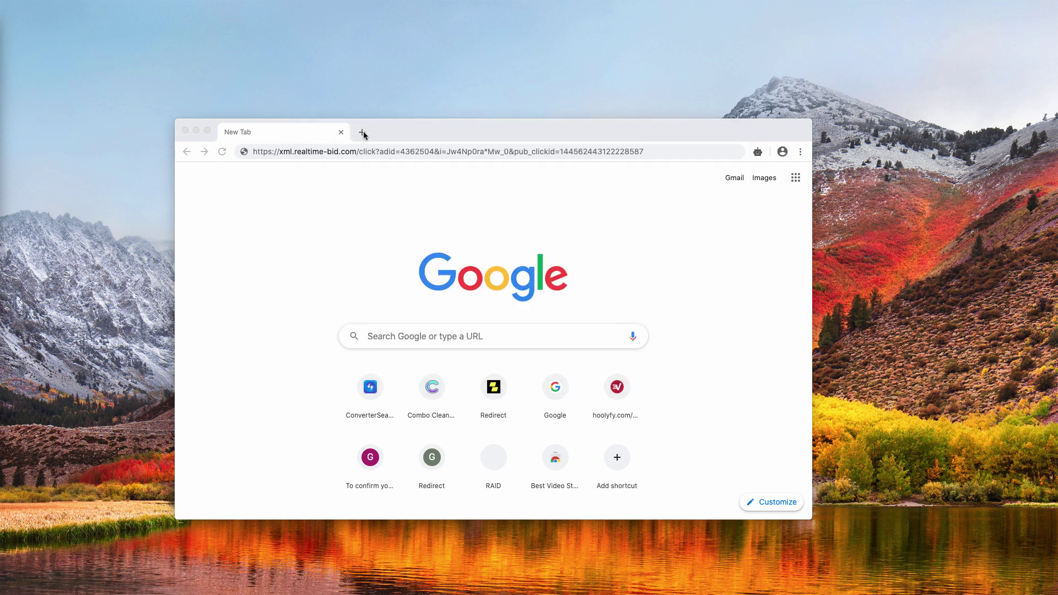
pyautogui.click(366, 132)
pyautogui.write('c')
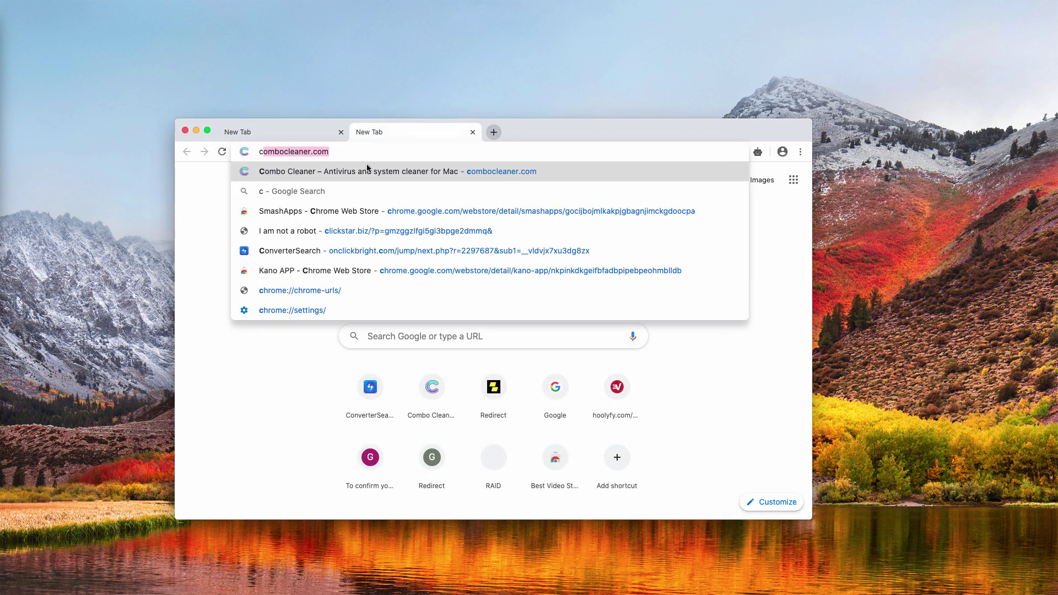
pyautogui.press('Return')
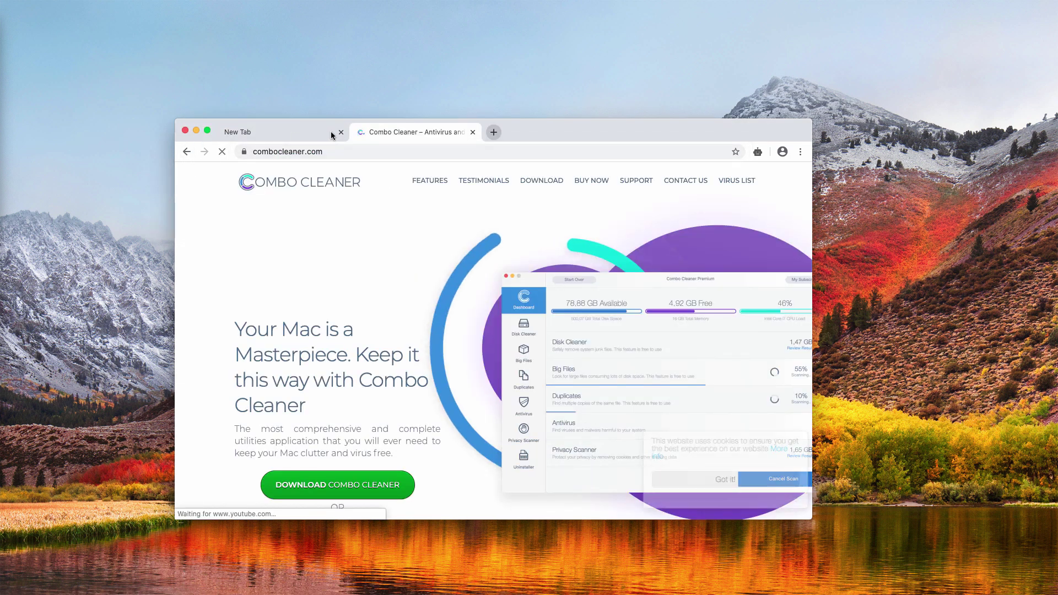
pyautogui.click(340, 132)
# - Check the combocleaner.com address, then move the Combo Cleaner window down and to the right
pyautogui.moveTo(370, 151); pyautogui.dragTo(301, 152)
pyautogui.press('Right')
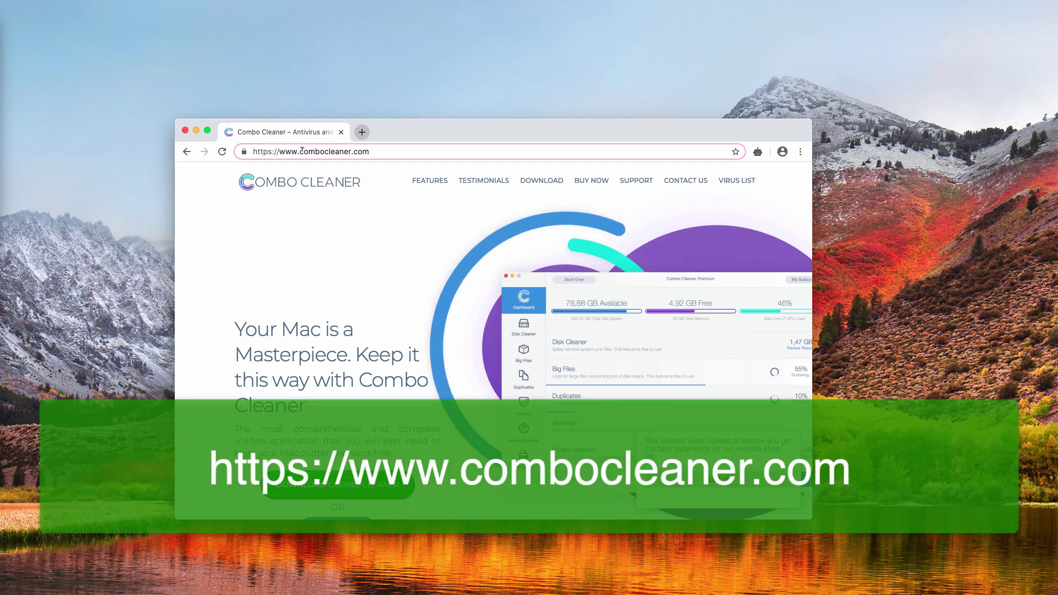
pyautogui.moveTo(301, 151); pyautogui.dragTo(369, 152)
pyautogui.press('Return')
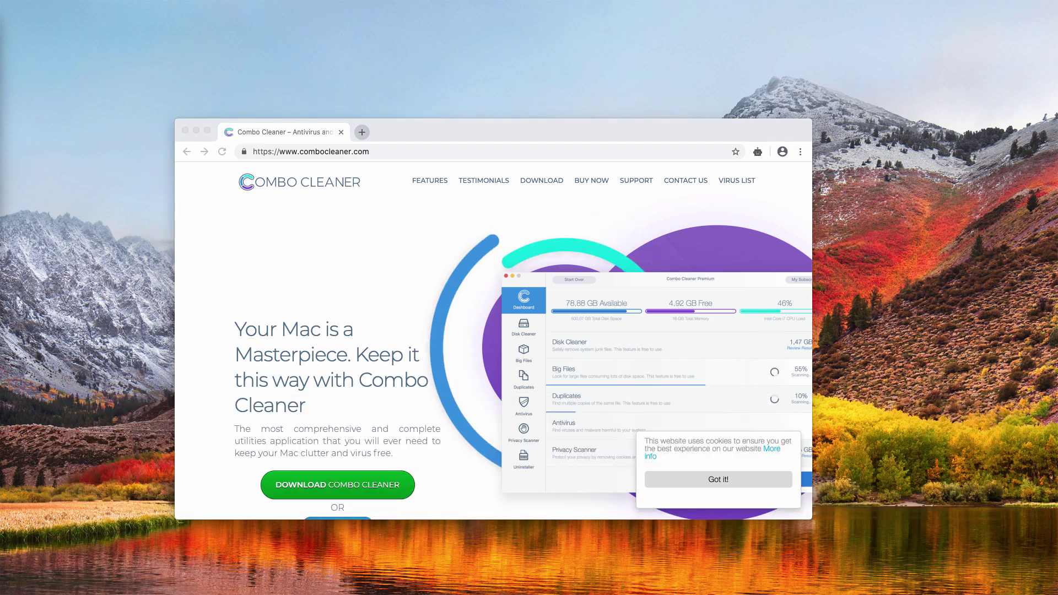
pyautogui.moveTo(484, 65); pyautogui.dragTo(521, 107)
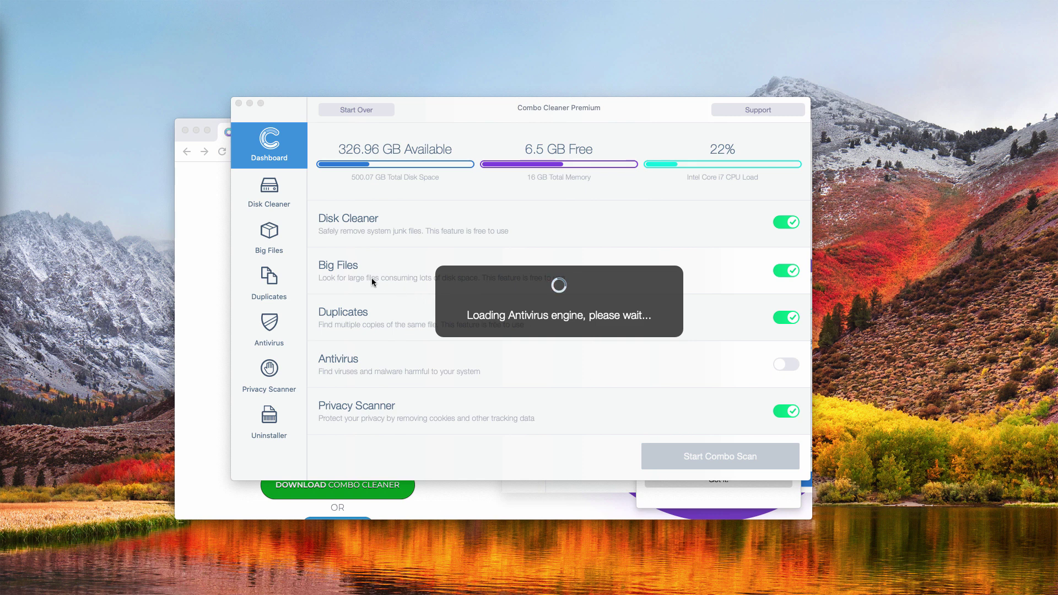
# - Run Start Combo Scan in Combo Cleaner until it reports 31 antivirus threats
pyautogui.click(361, 226)
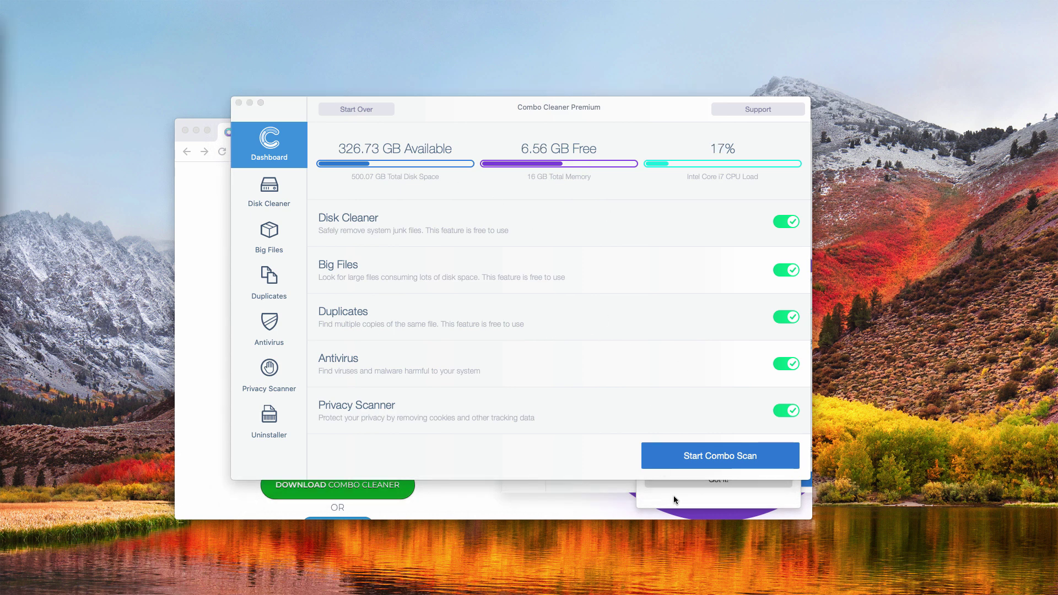
pyautogui.click(690, 455)
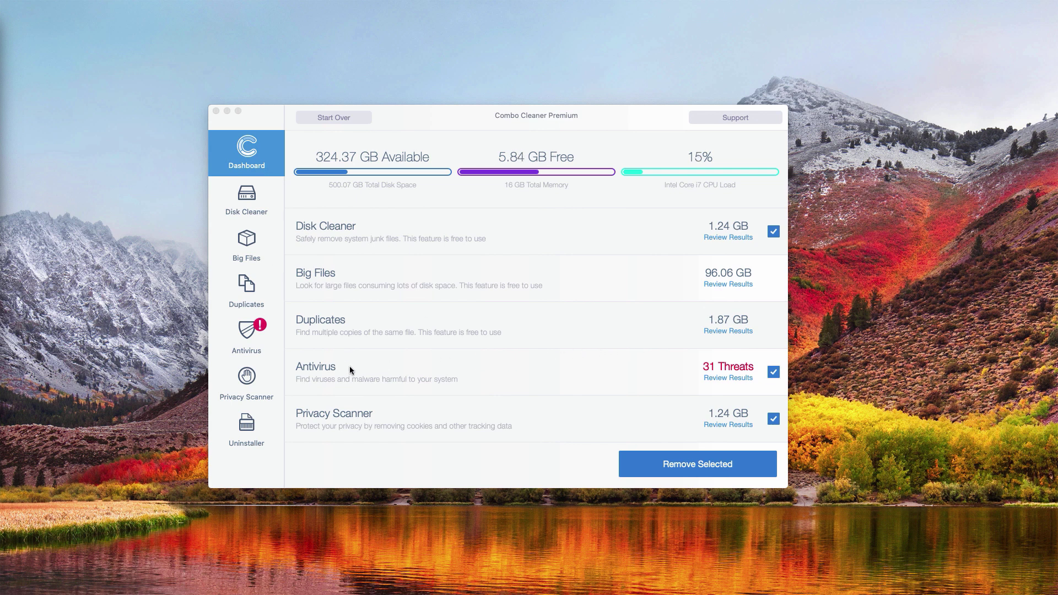
pyautogui.click(367, 371)
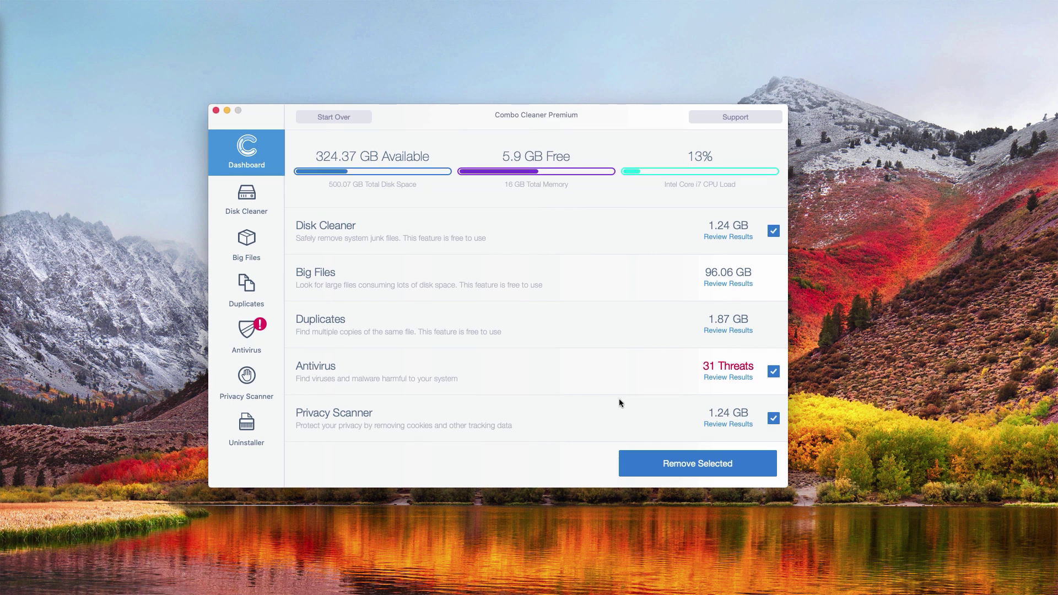
# - Review the Antivirus results and scroll through the Genieo and Bundlore adware entries
pyautogui.click(730, 379)
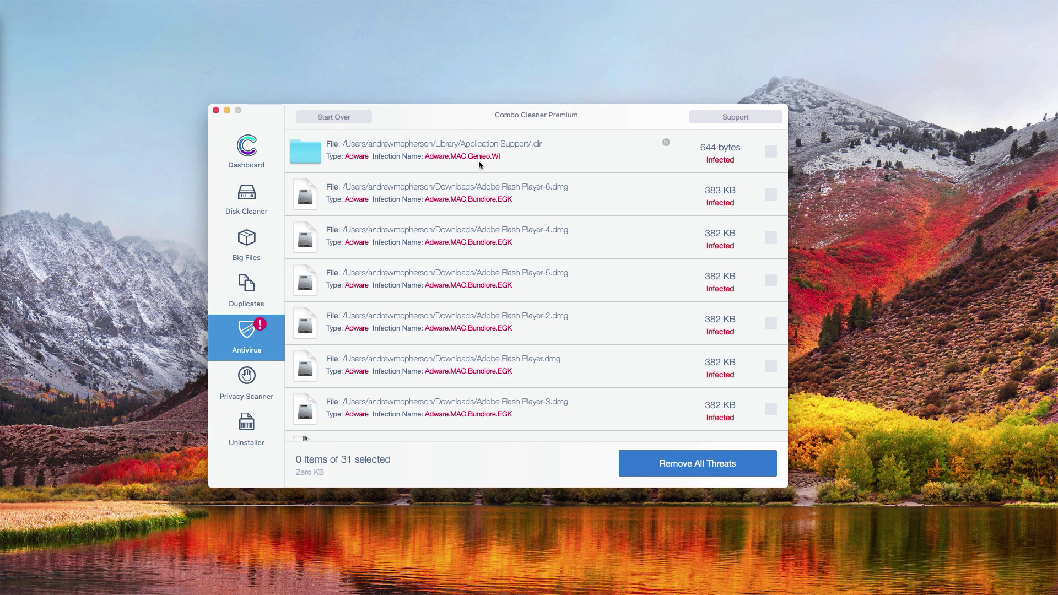
pyautogui.scroll(-1, 475, 160)
pyautogui.click(665, 144)
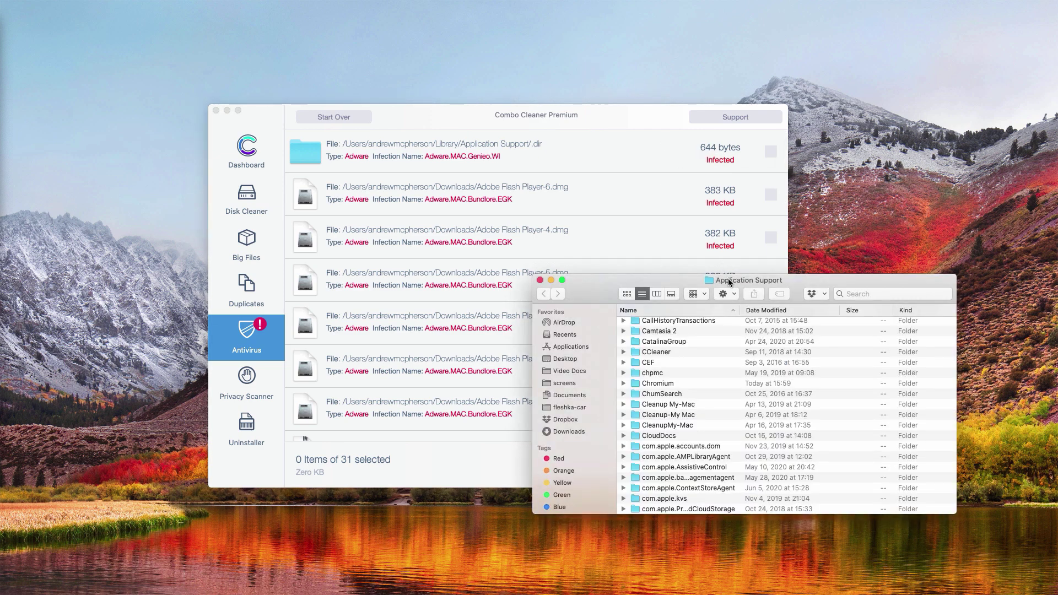
pyautogui.moveTo(729, 282); pyautogui.dragTo(723, 263)
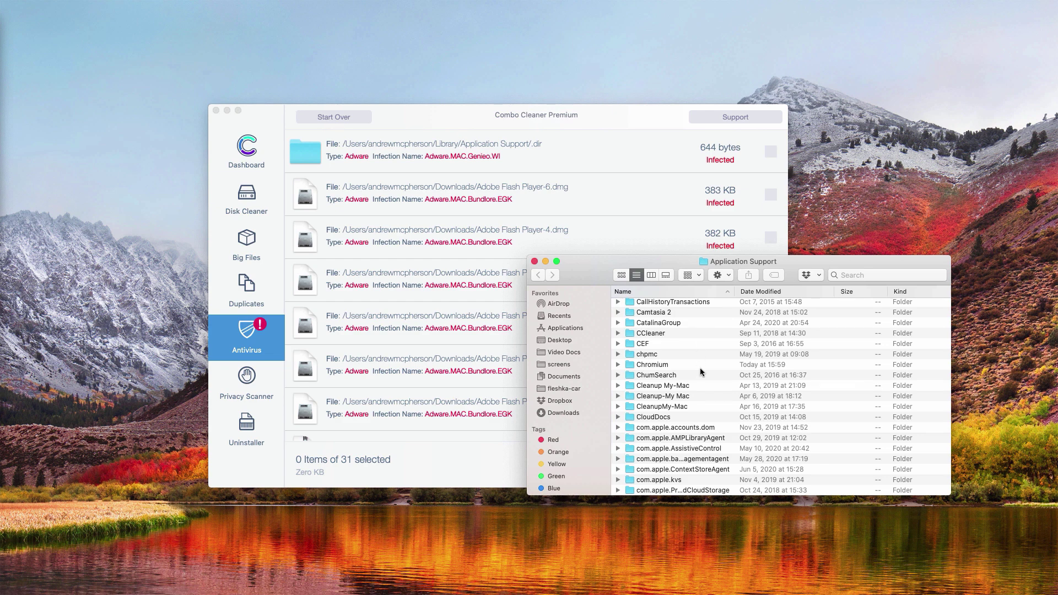
pyautogui.scroll(-10, 700, 372)
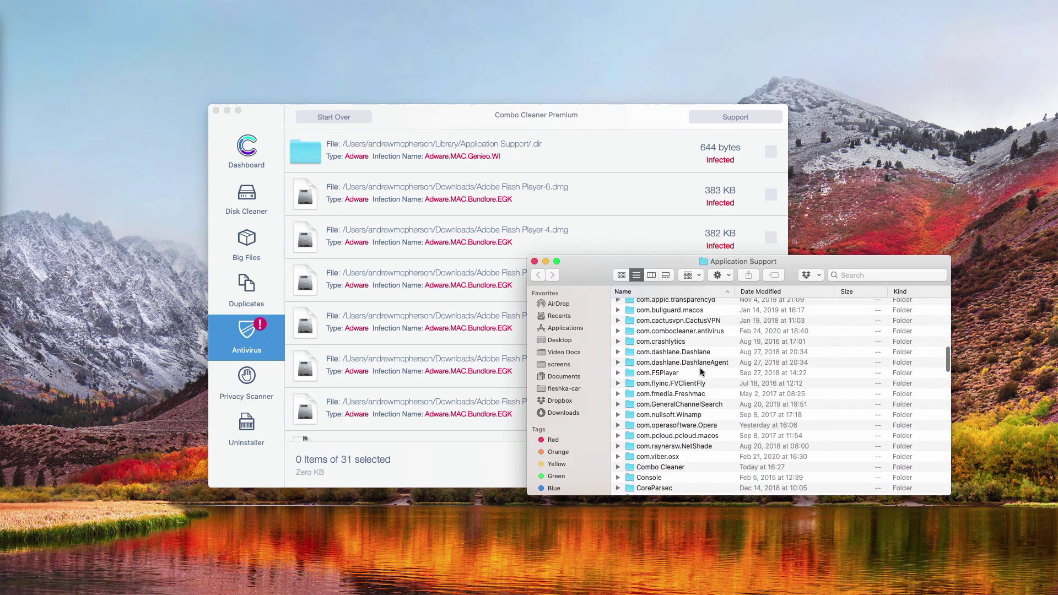
pyautogui.scroll(15, 701, 372)
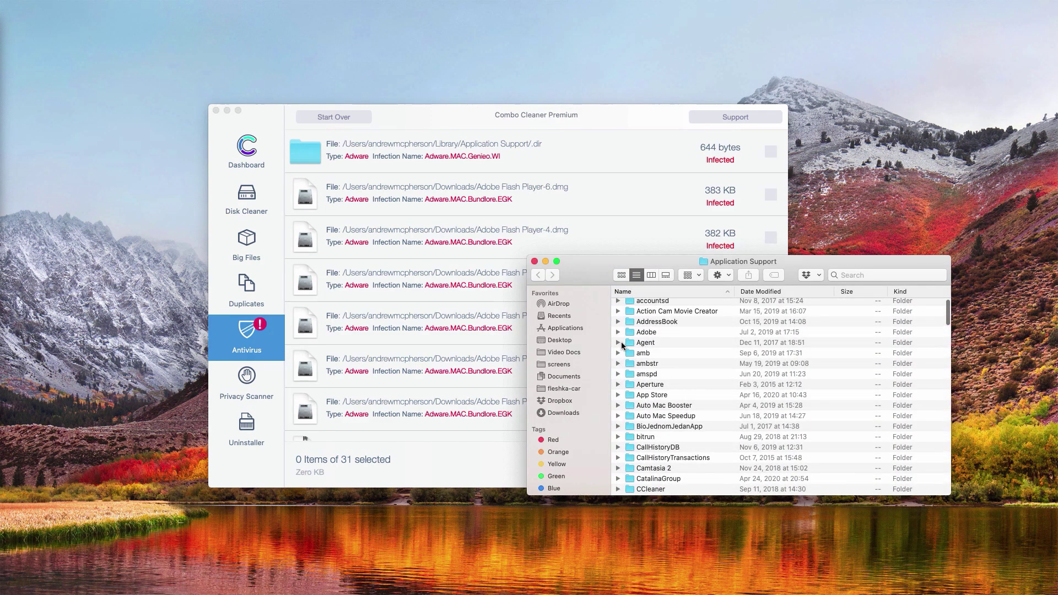
pyautogui.click(534, 262)
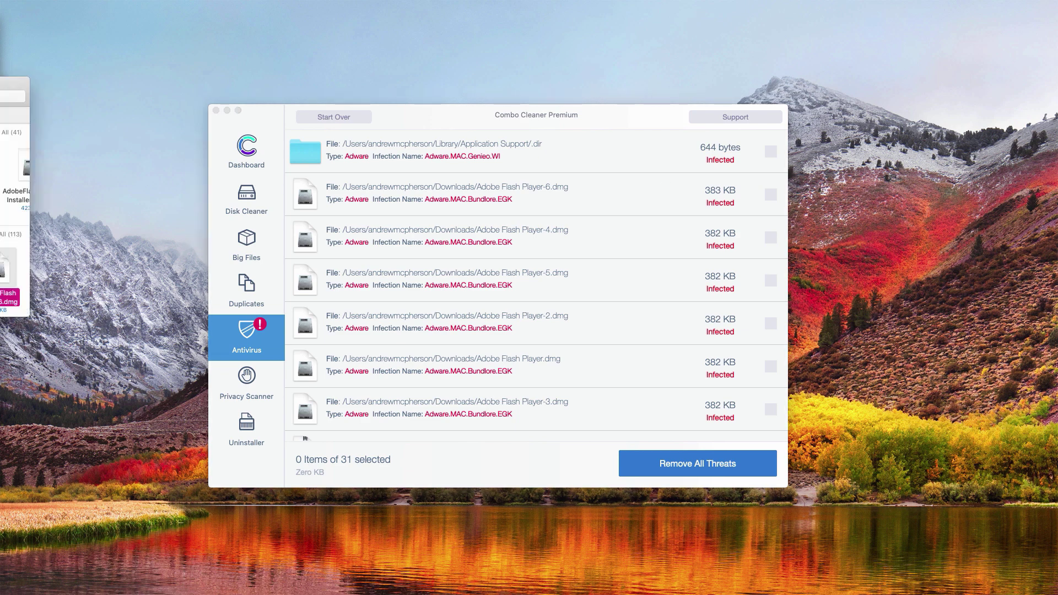
# - Move Adobe Flash Player-6.dmg from Downloads to the Trash and close the Downloads window
pyautogui.moveTo(1, 113); pyautogui.dragTo(588, 118)
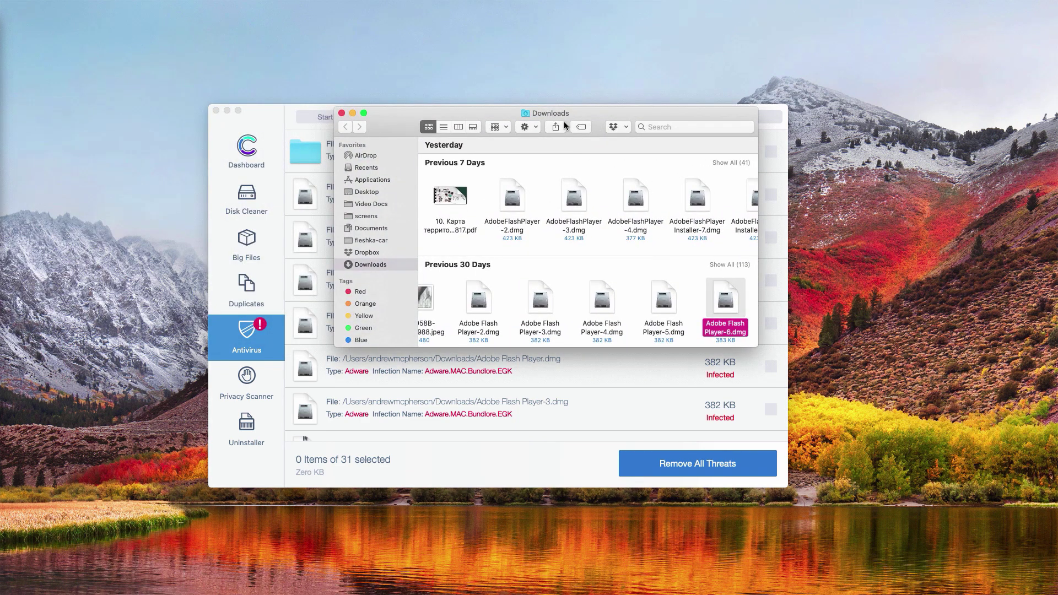
pyautogui.rightClick(726, 305)
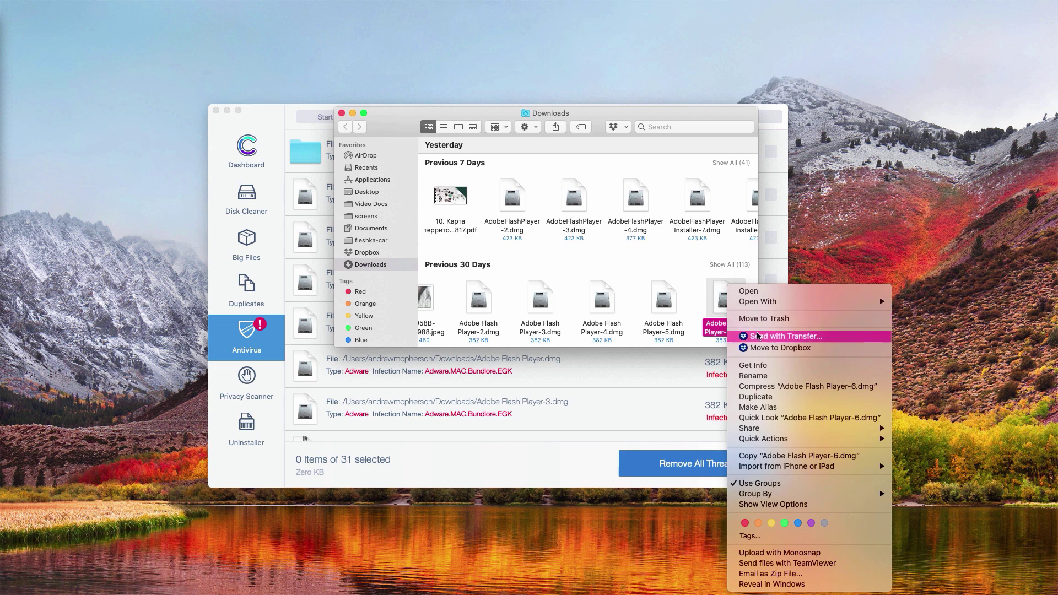
pyautogui.click(758, 319)
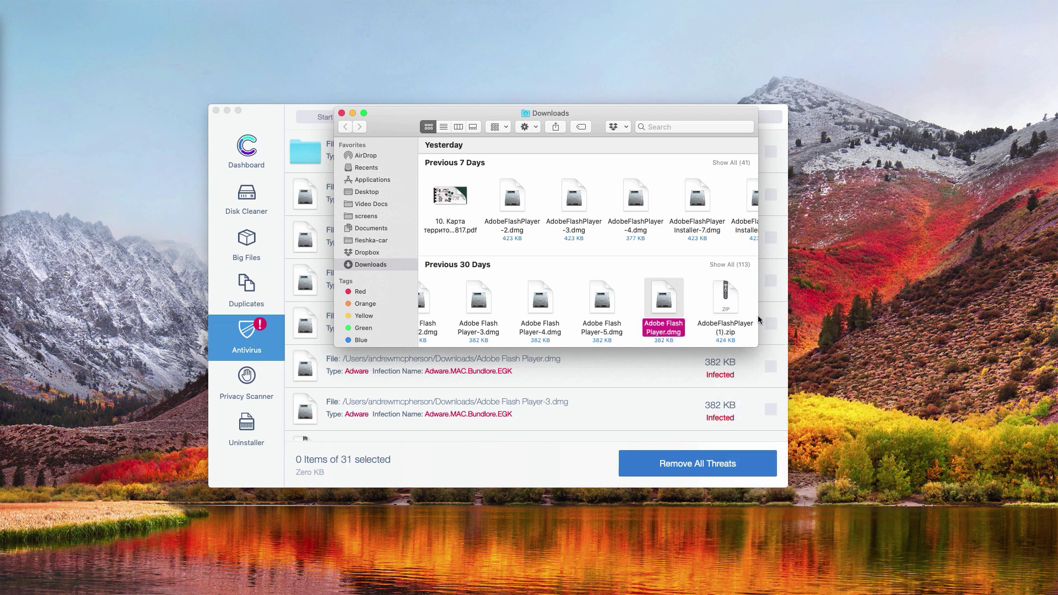
pyautogui.click(342, 113)
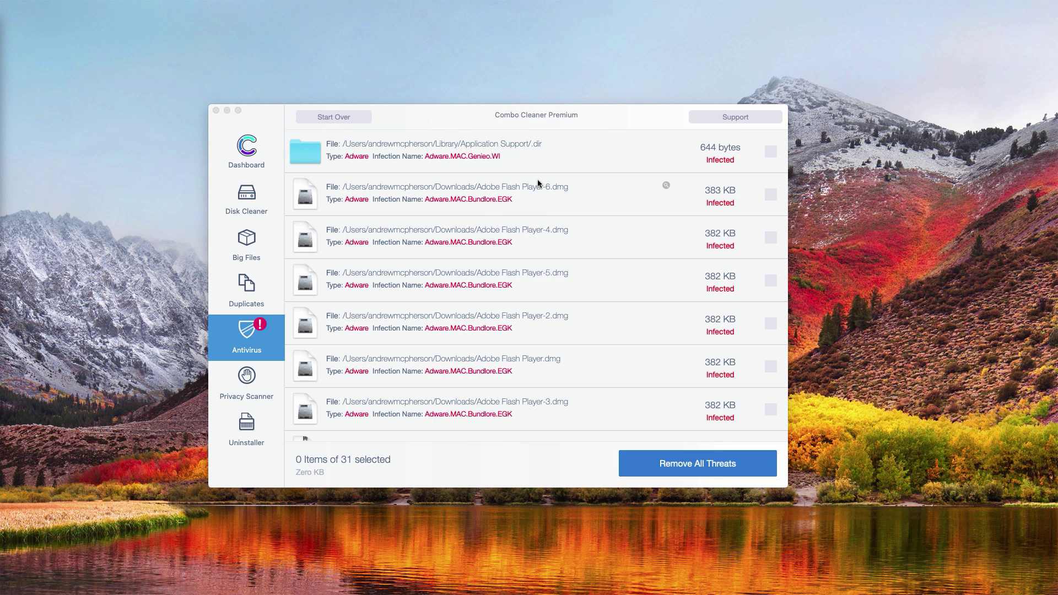
pyautogui.click(586, 118)
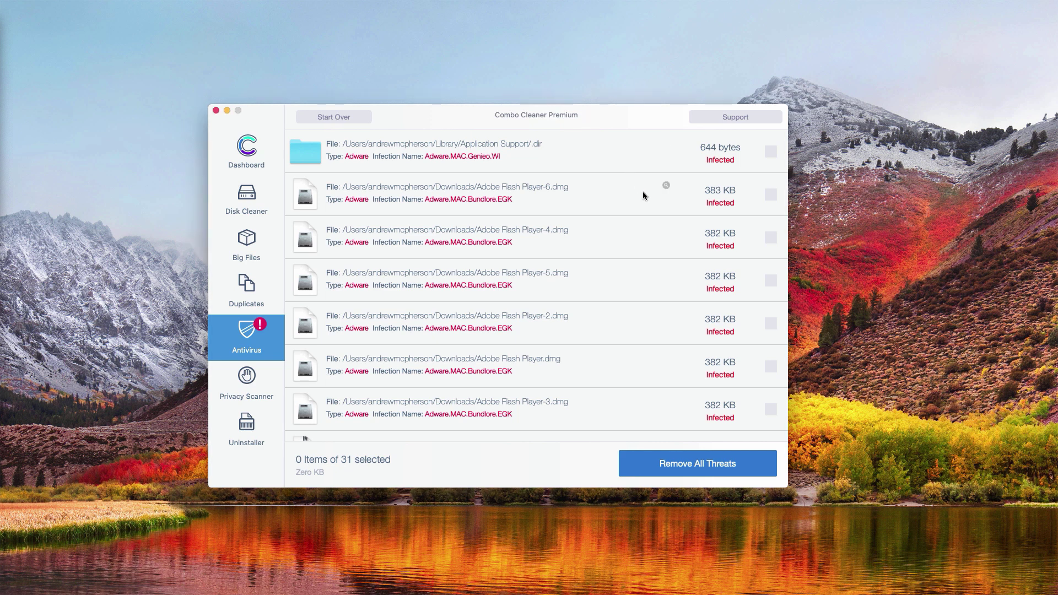